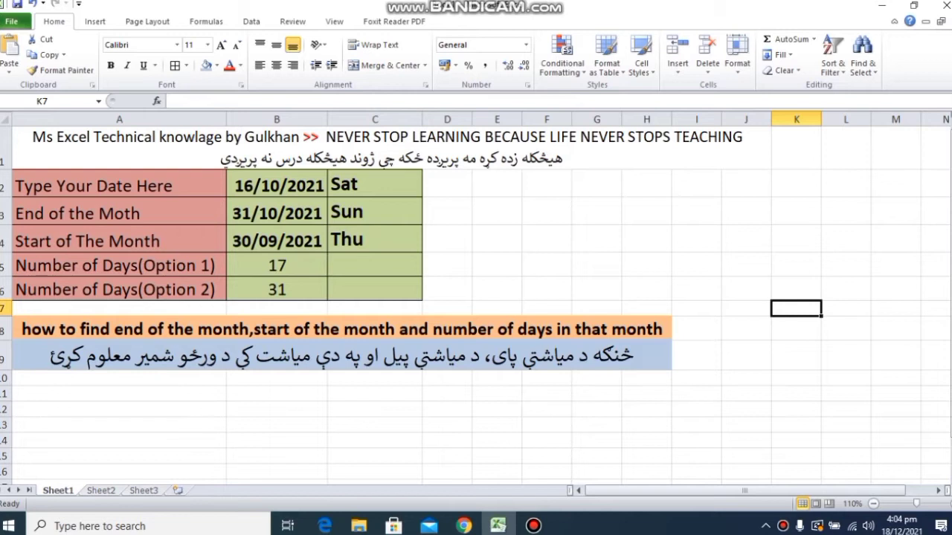
# Clear the existing contents of the date and result cells B2:B6 and the weekday cells C2:C4.
pyautogui.moveTo(277, 214); pyautogui.dragTo(277, 289)
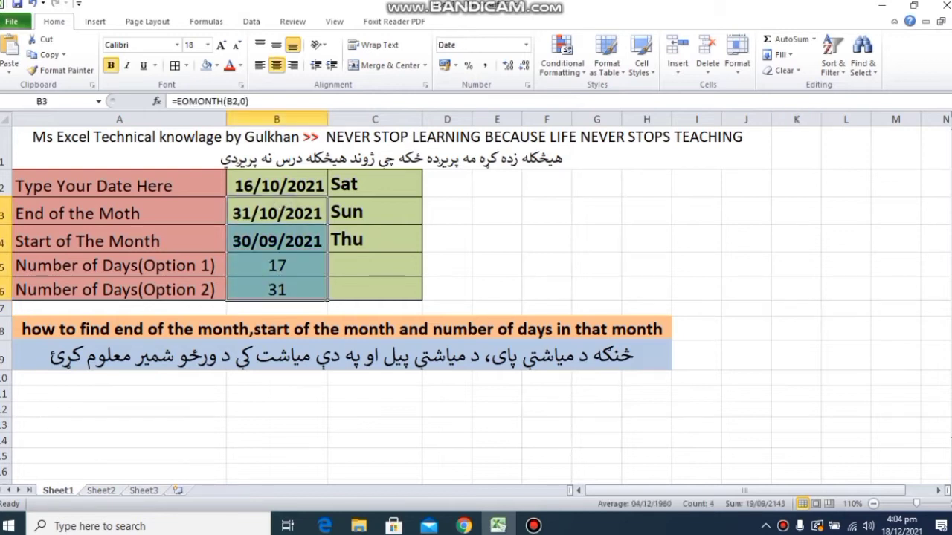
pyautogui.press('Delete')
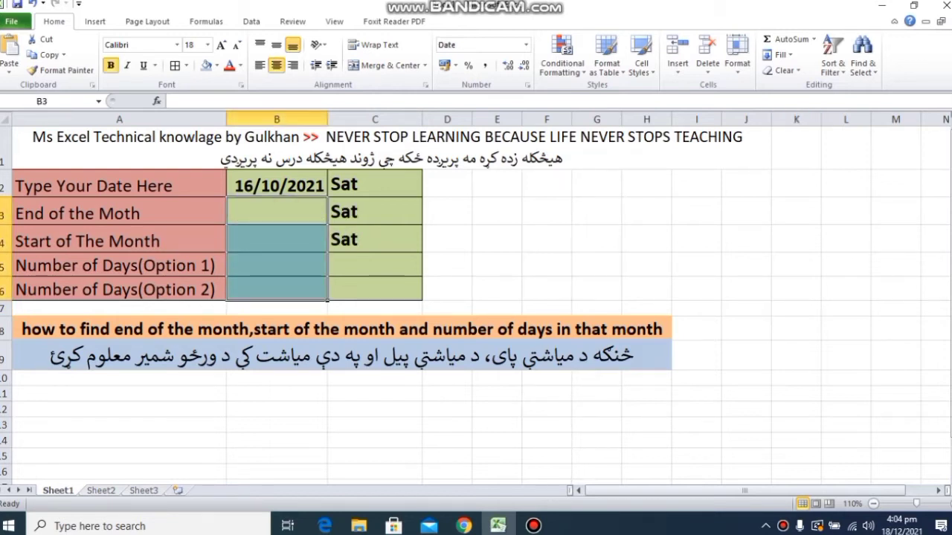
pyautogui.moveTo(375, 184); pyautogui.dragTo(375, 240)
pyautogui.press('Delete')
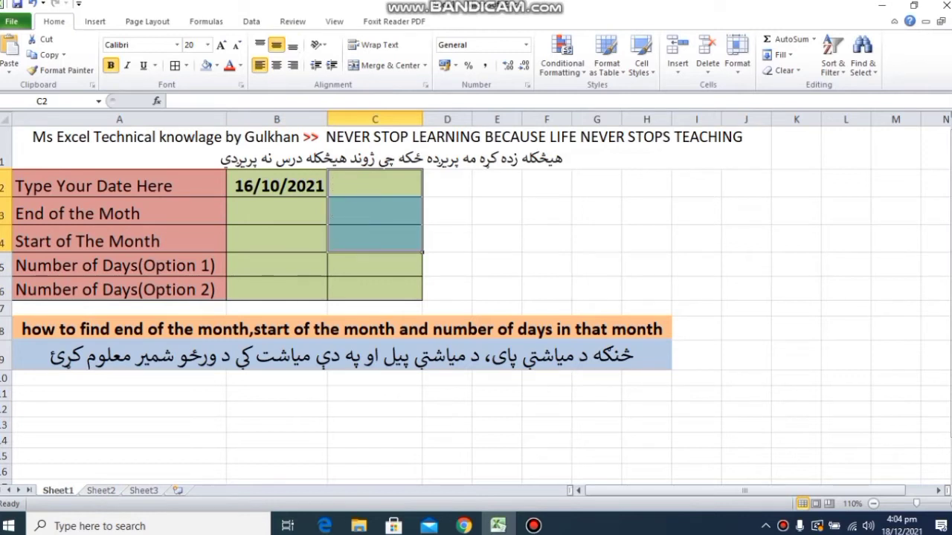
pyautogui.click(275, 191)
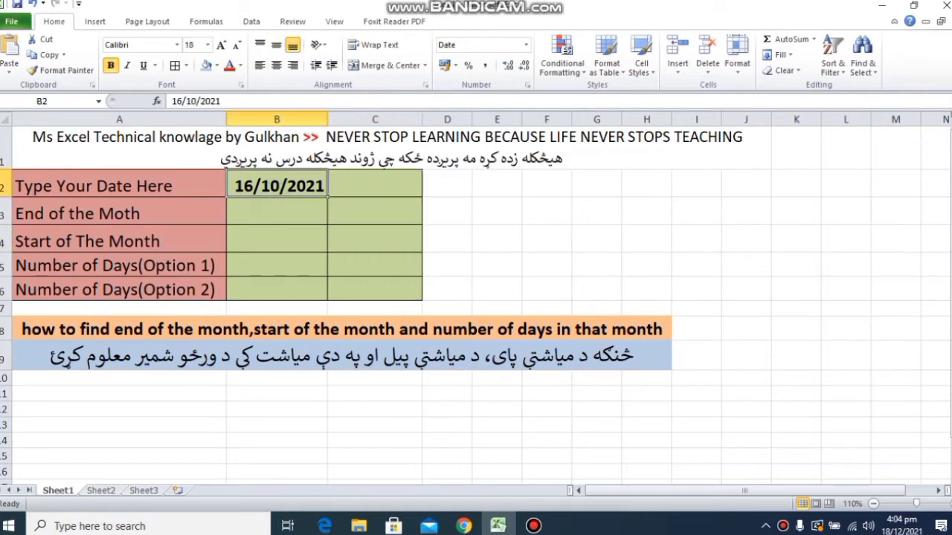
pyautogui.press('Delete')
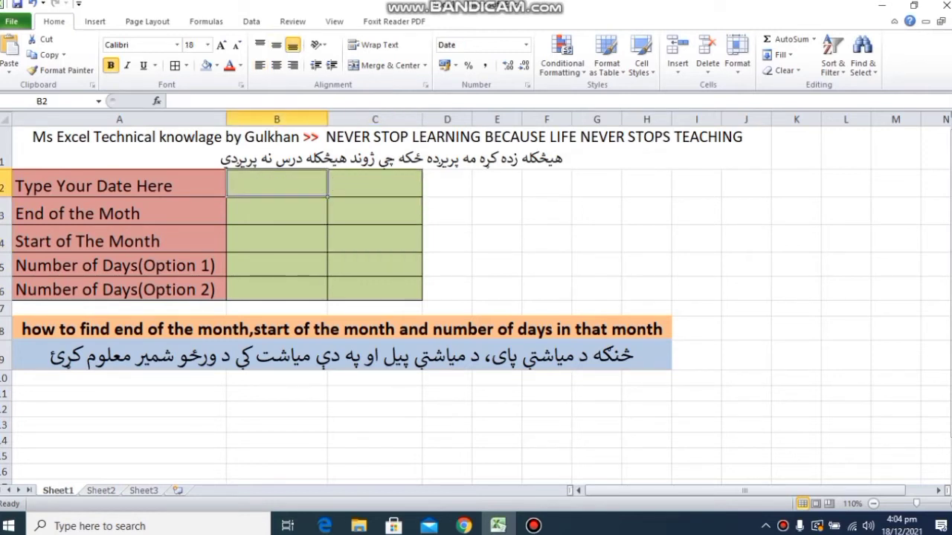
# Enter the date 11/11/2021 in cell B2 beside "Type Your Date Here".
pyautogui.click(283, 223)
pyautogui.click(276, 192)
pyautogui.write('11/')
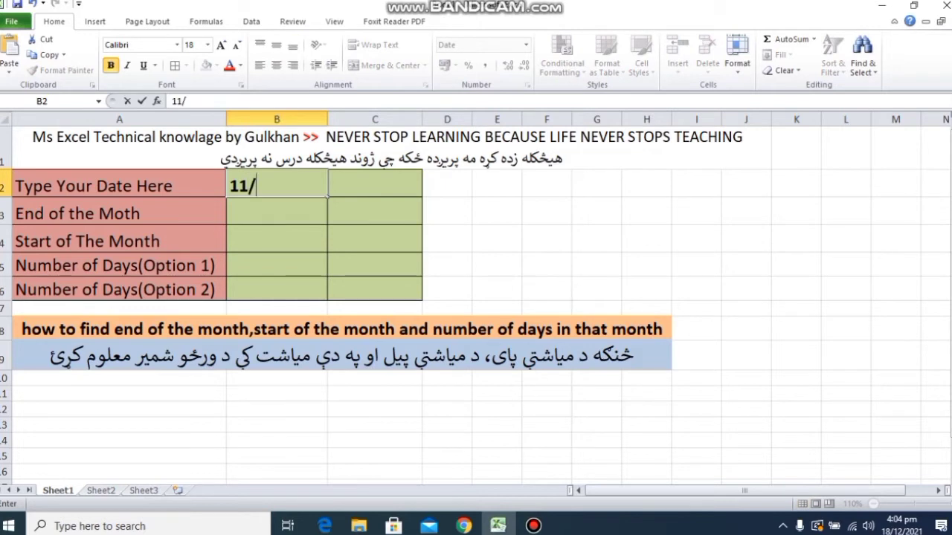
pyautogui.write('11/2021')
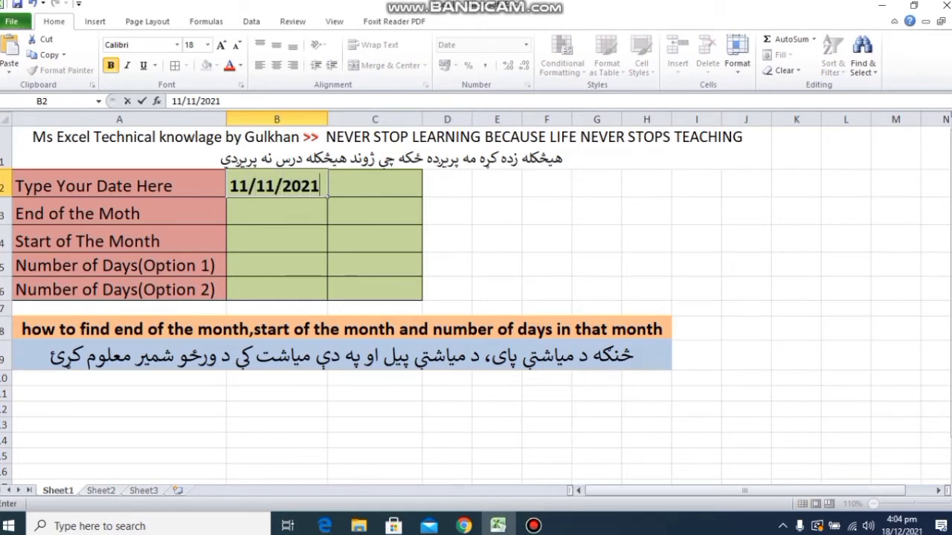
# Calculate the end of the month in cell B3 with the formula =EOMONTH(B2,0).
pyautogui.click(296, 213)
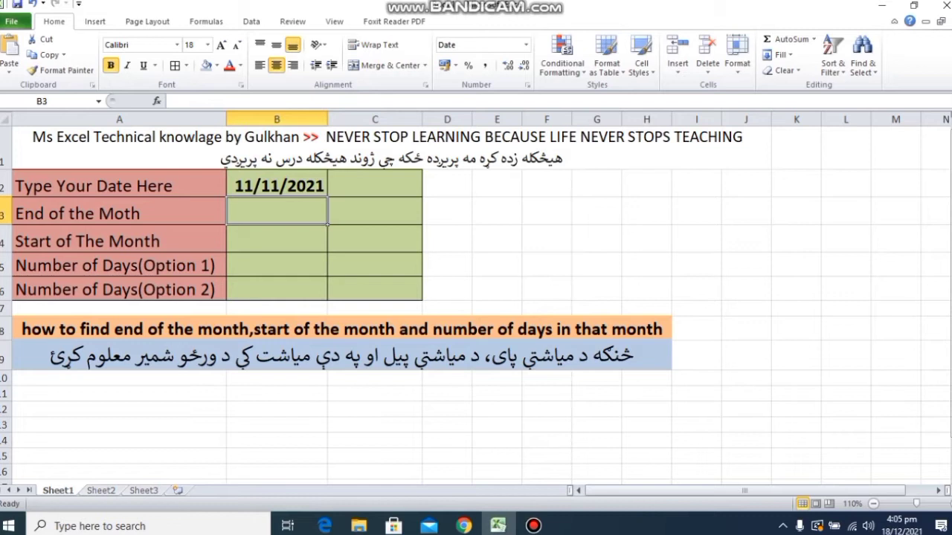
pyautogui.write('=E')
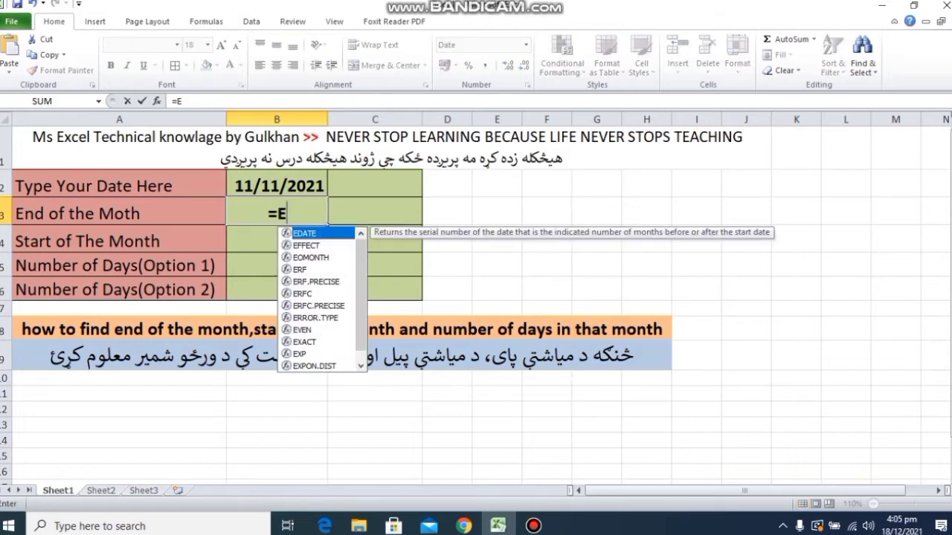
pyautogui.write('O')
pyautogui.press('Tab')
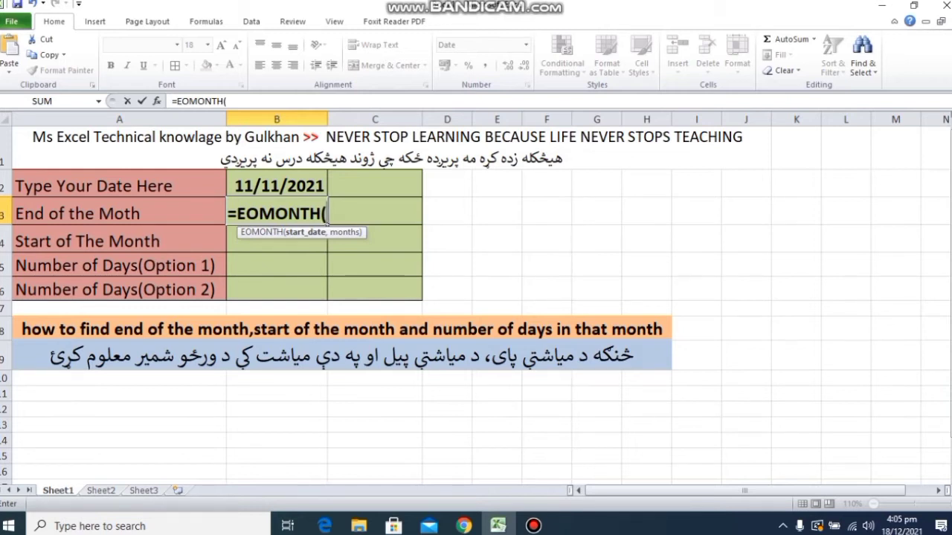
pyautogui.press('Up')
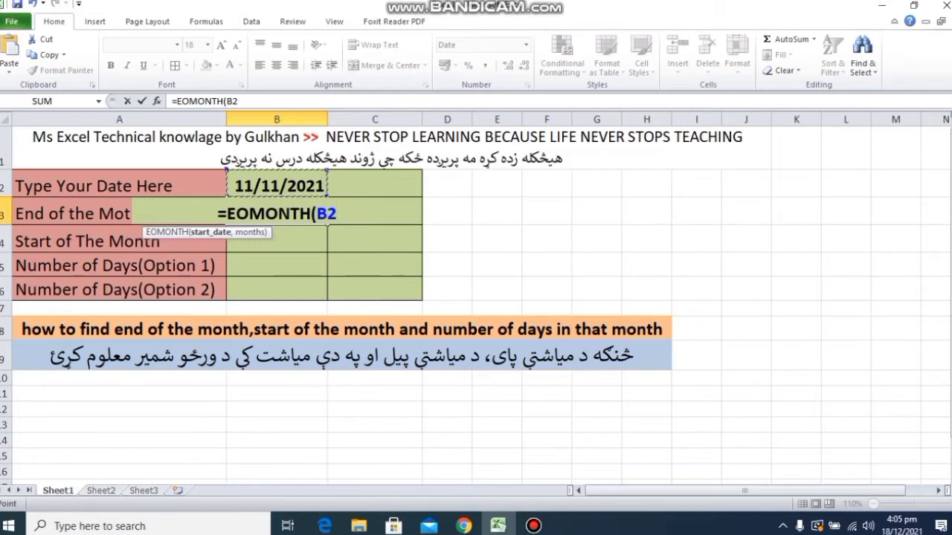
pyautogui.write(',')
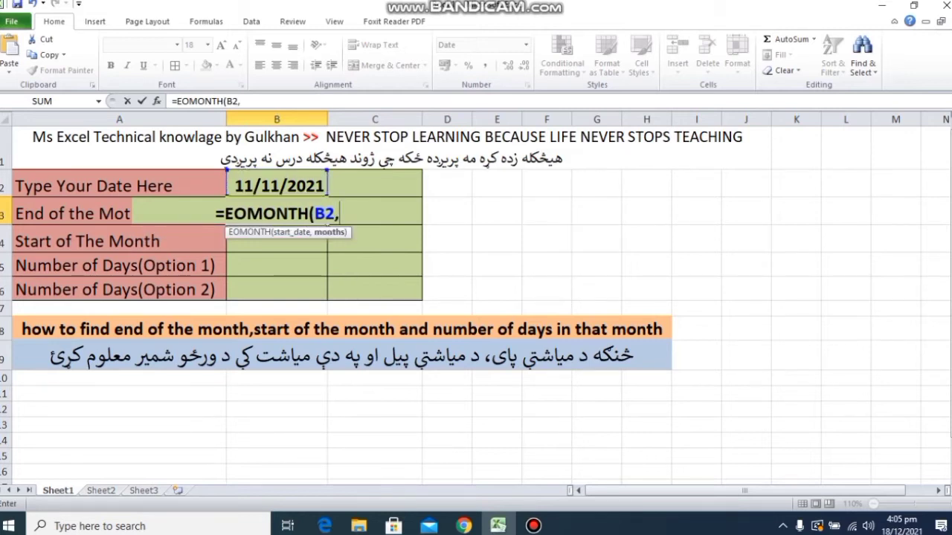
pyautogui.write('0')
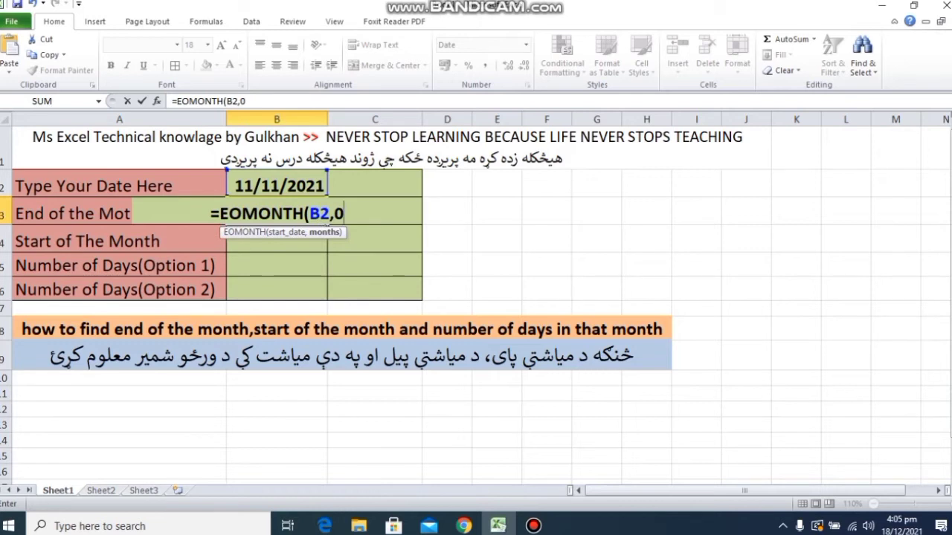
pyautogui.write(')')
pyautogui.press('Return')
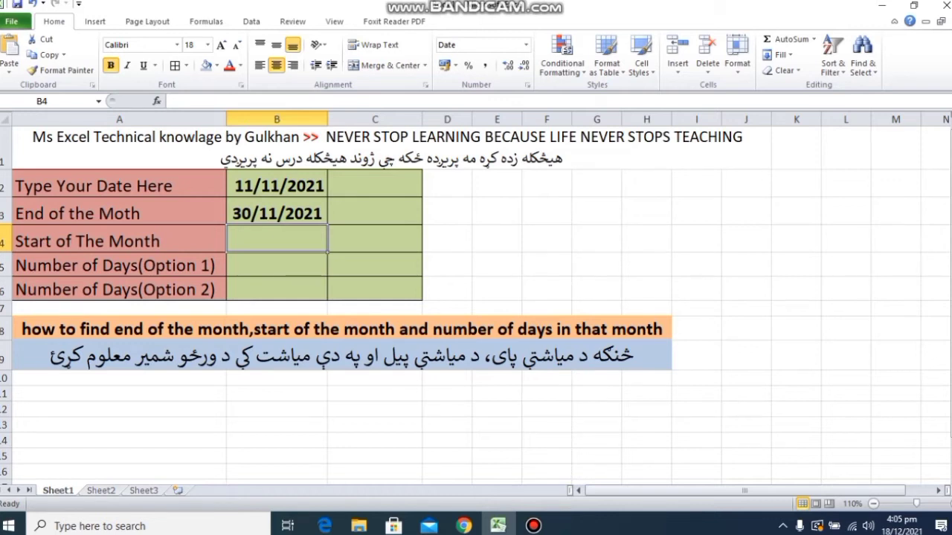
# Fill the Start of The Month cell B4 with the formula =EOMONTH(B2,-1).
pyautogui.write('=E')
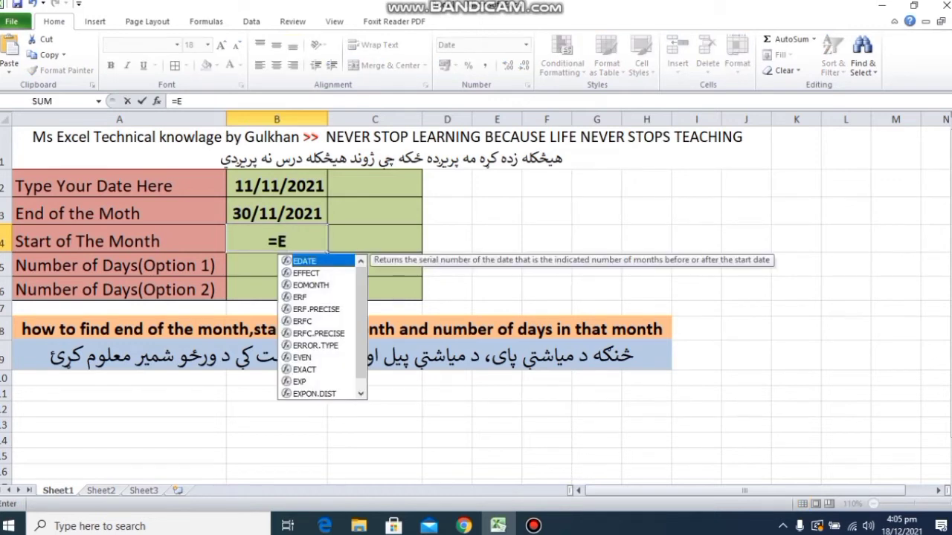
pyautogui.write('O')
pyautogui.press('Tab')
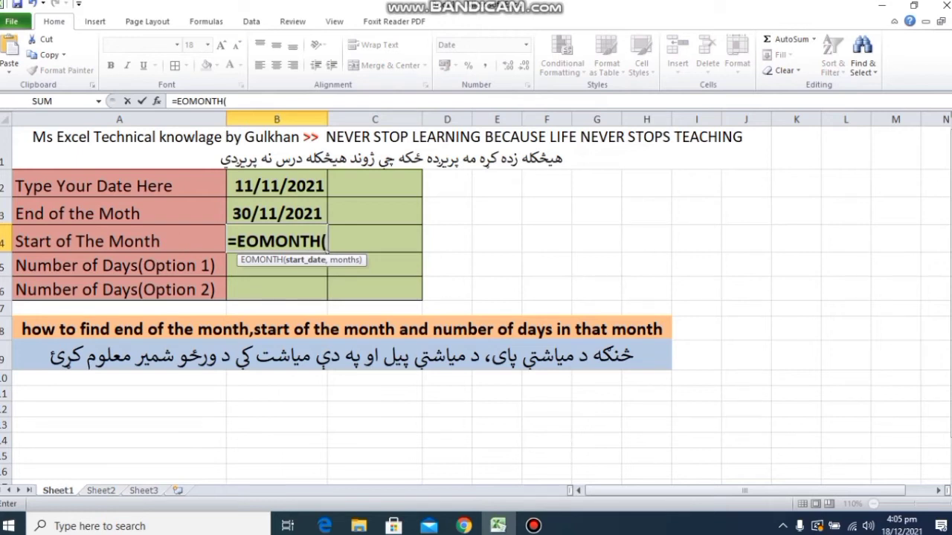
pyautogui.click(288, 185)
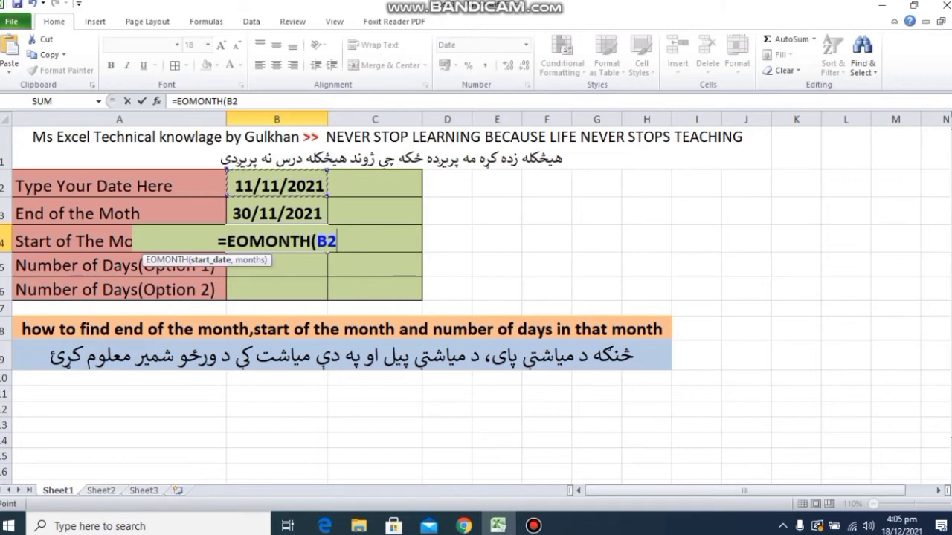
pyautogui.write(',')
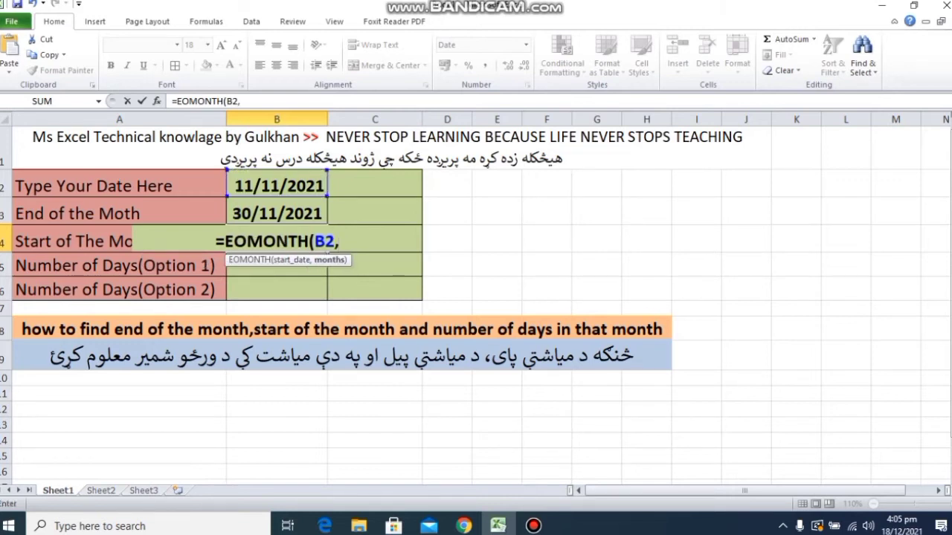
pyautogui.write('-')
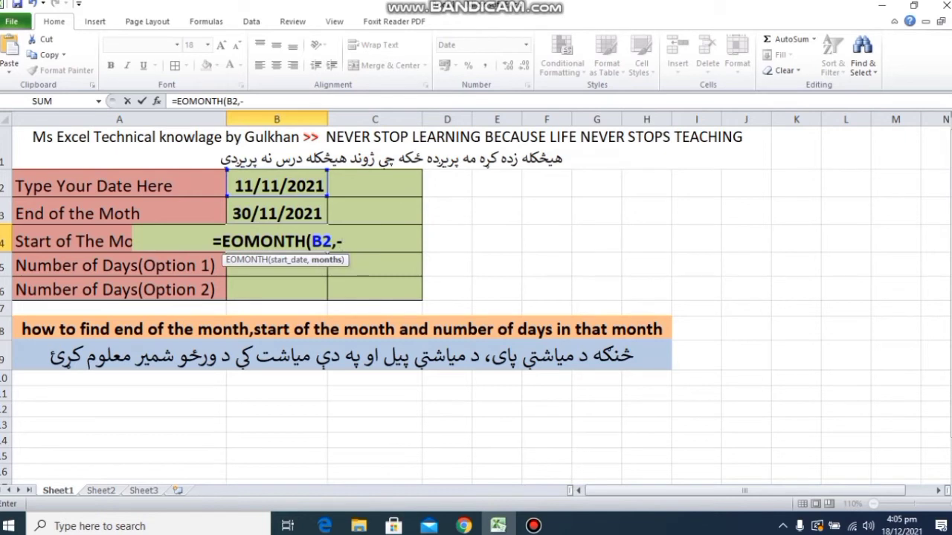
pyautogui.write('1')
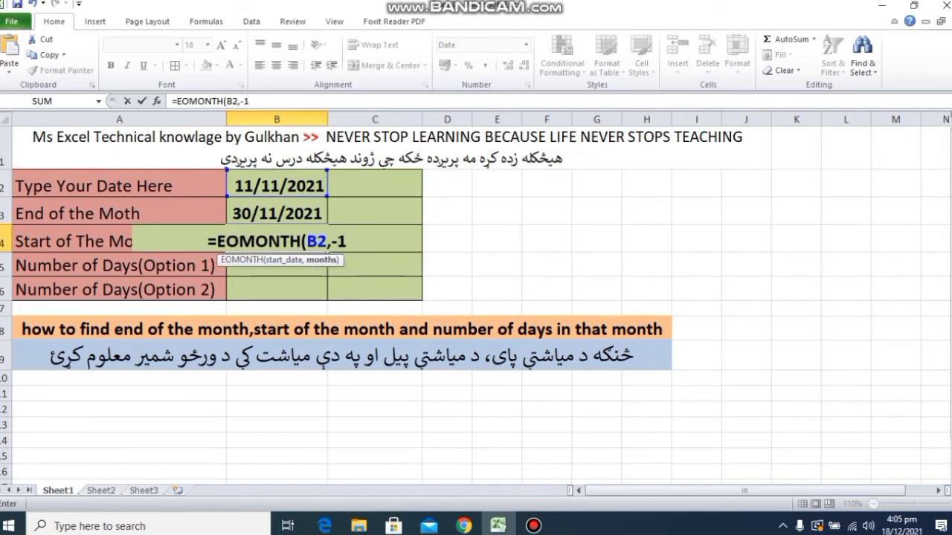
pyautogui.write(')')
pyautogui.press('Return')
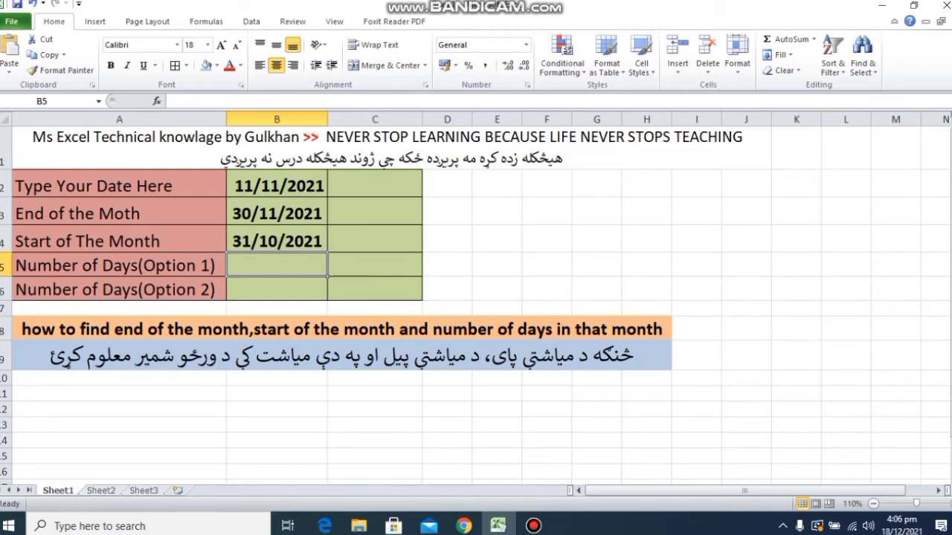
# Calculate Number of Days (Option 1) in cell B5 with the formula =B2-B4.
pyautogui.write('=')
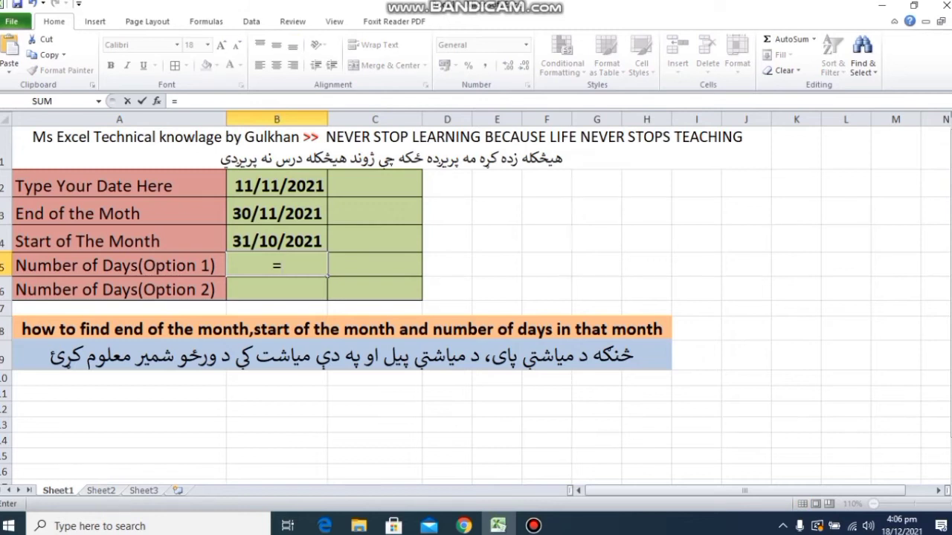
pyautogui.click(278, 185)
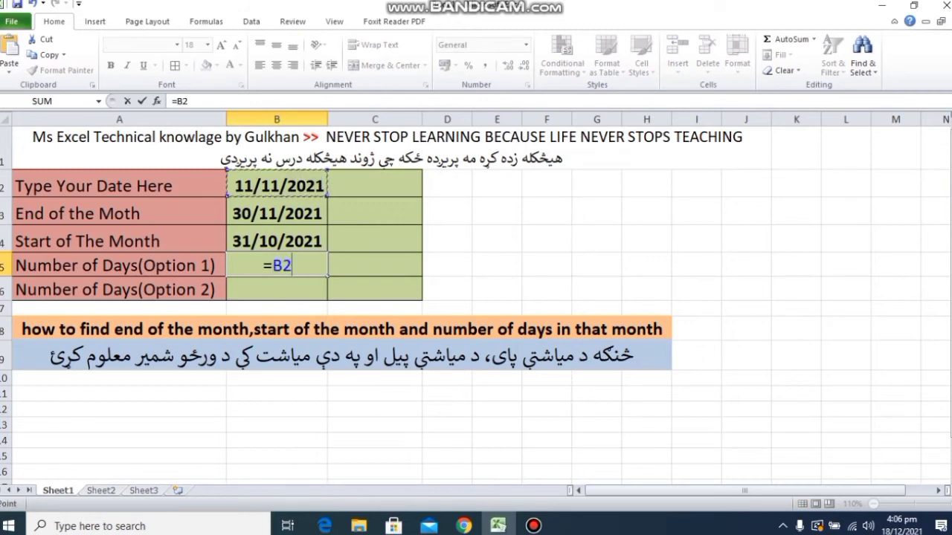
pyautogui.write('-')
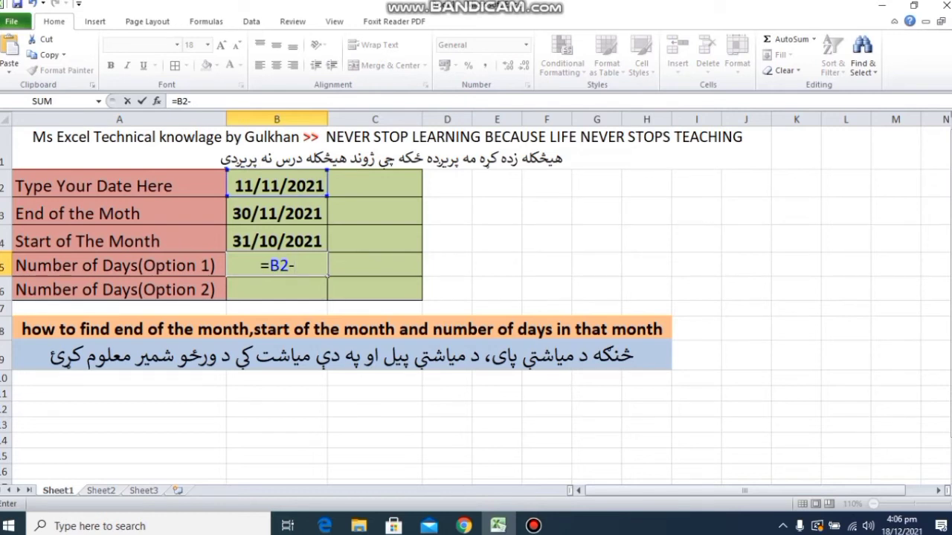
pyautogui.press('Up')
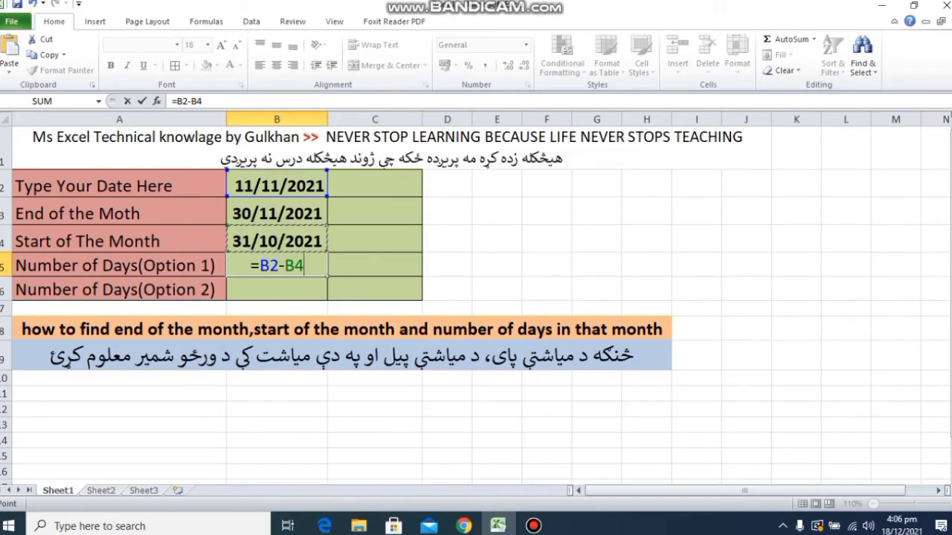
pyautogui.press('Return')
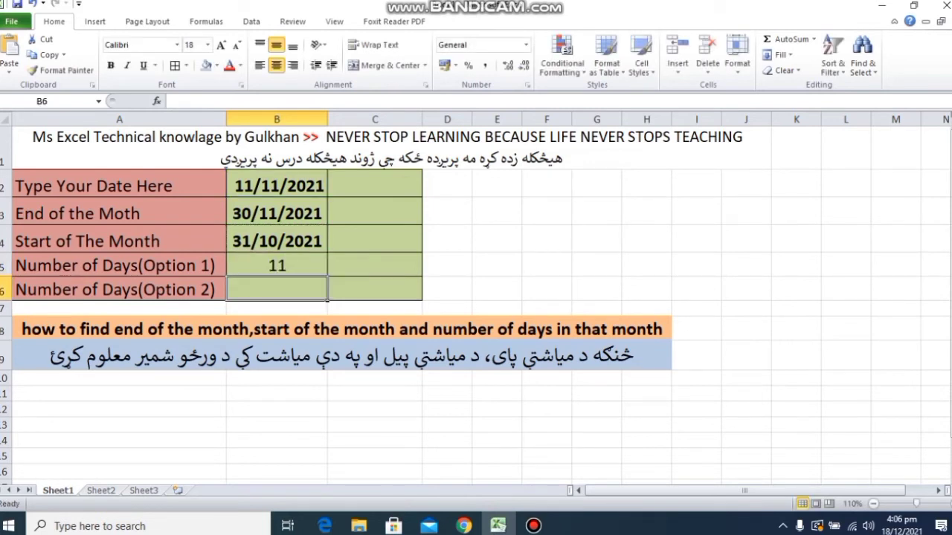
# Add one day to the Option 1 formula in B5 so it reads =B2-B4+1.
pyautogui.click(288, 266)
pyautogui.click(214, 99)
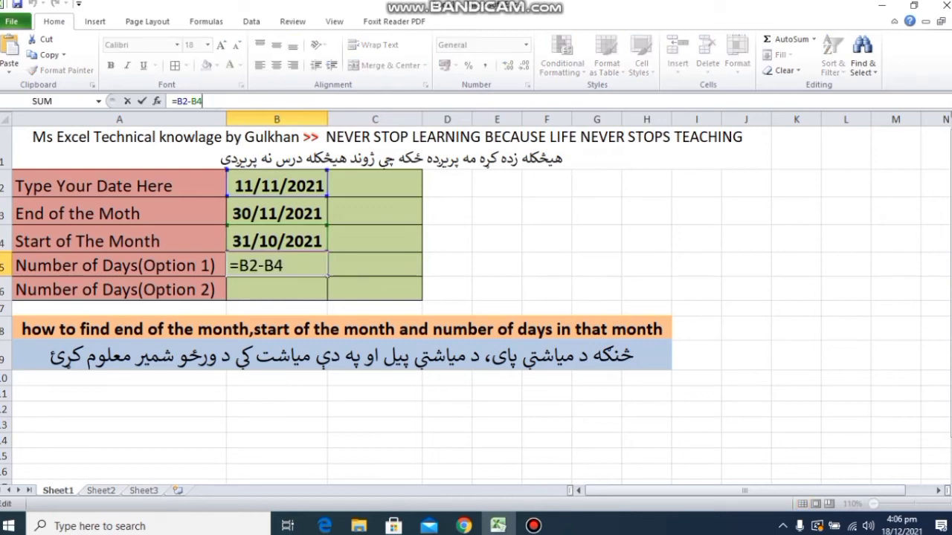
pyautogui.write('+1')
pyautogui.press('Return')
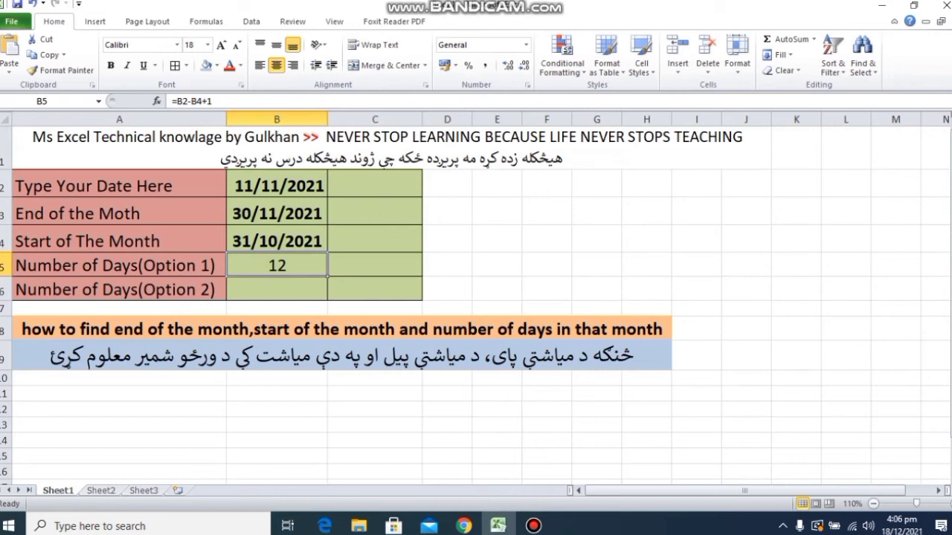
# Calculate Number of Days (Option 2) in cell B6 from the month-end date with the formula =DAY(B3).
pyautogui.click(277, 290)
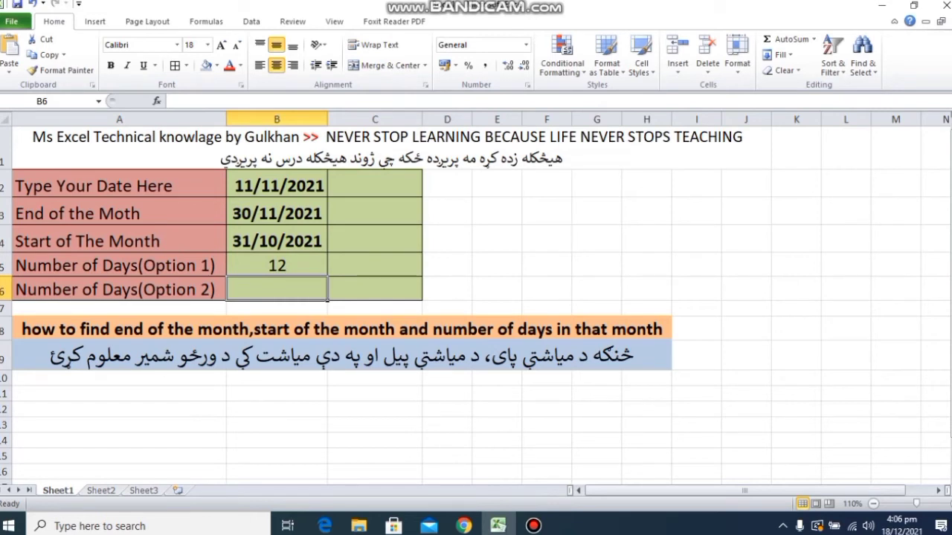
pyautogui.write('=DA')
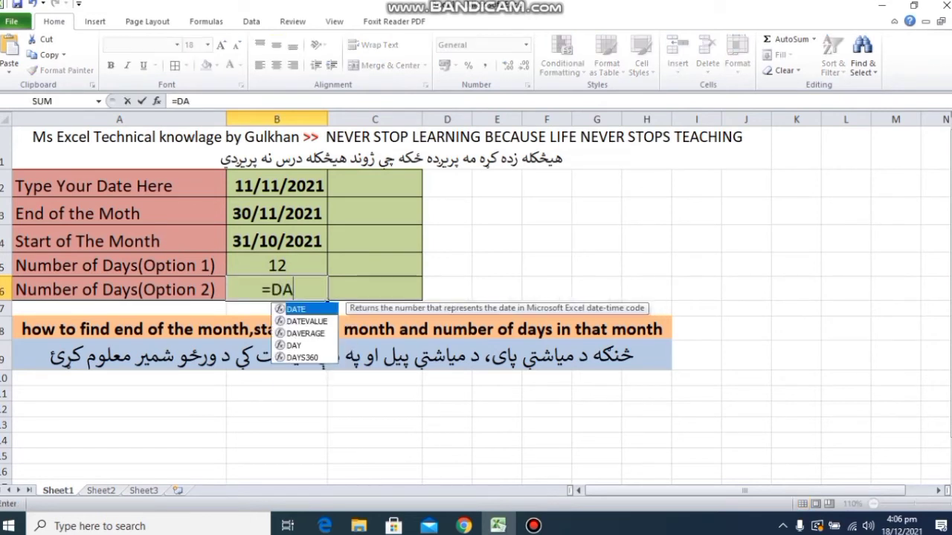
pyautogui.write('Y')
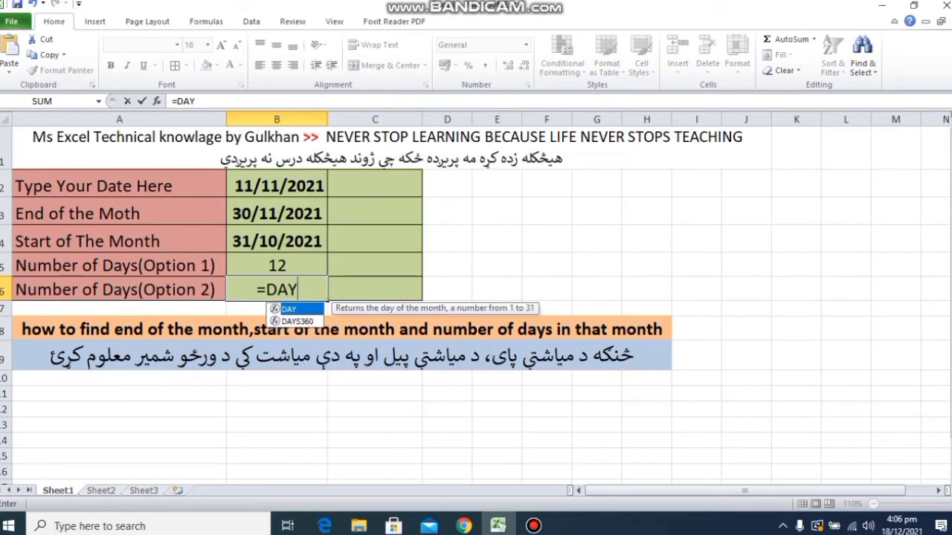
pyautogui.write('(')
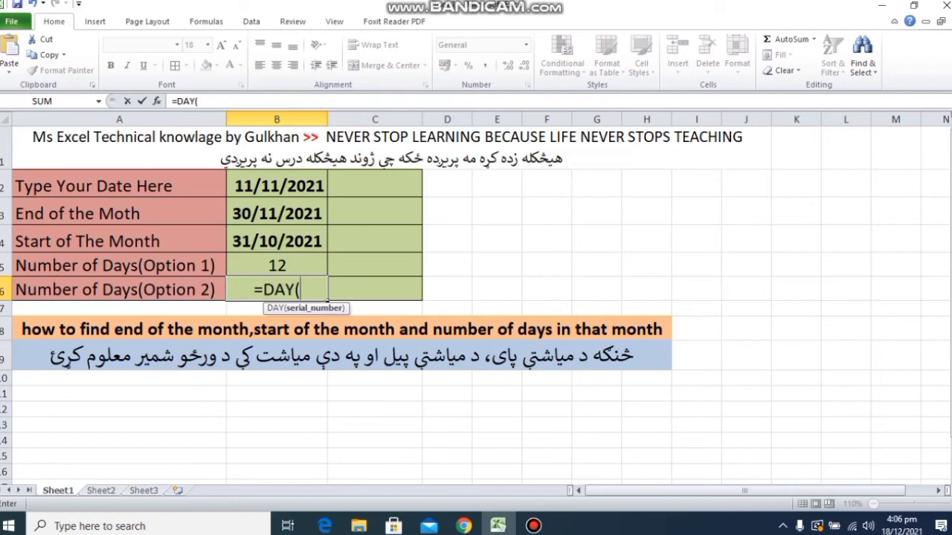
pyautogui.click(269, 214)
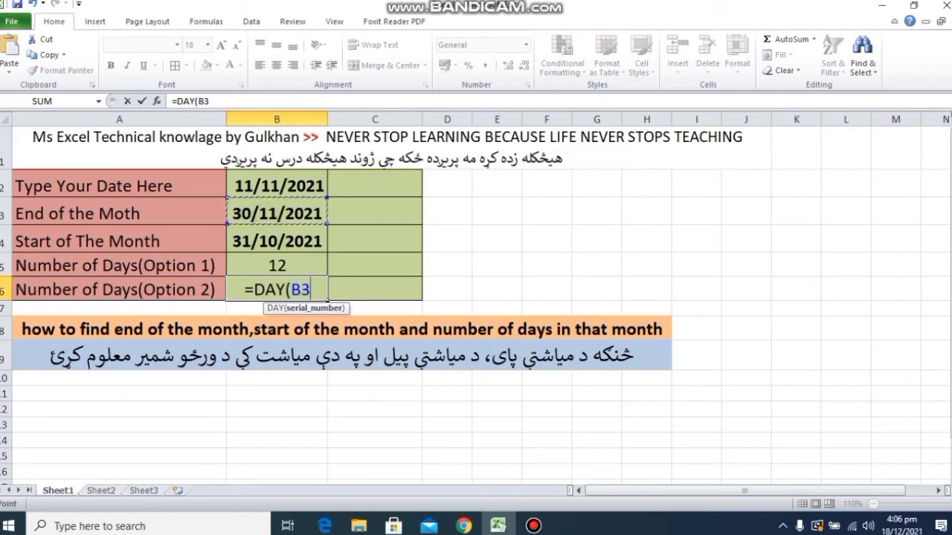
pyautogui.write(')')
pyautogui.press('Return')
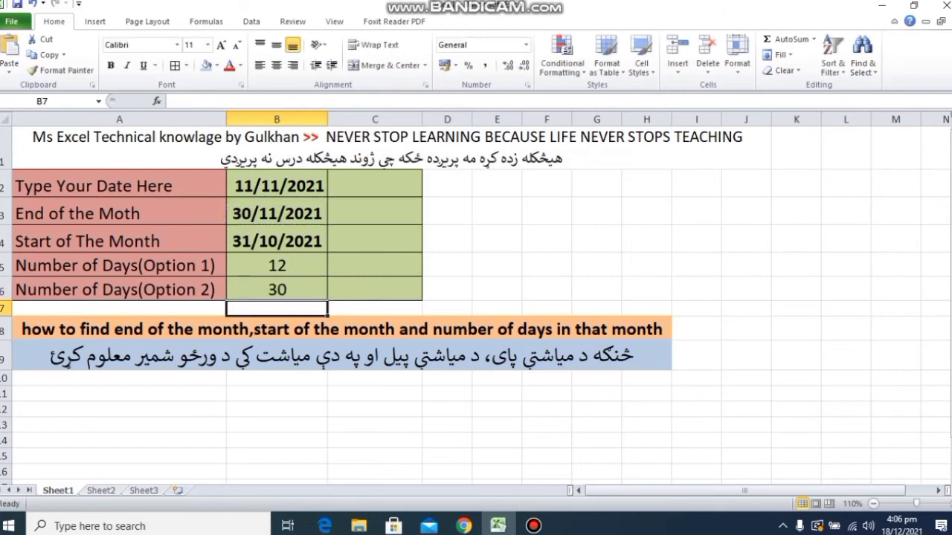
pyautogui.click(282, 289)
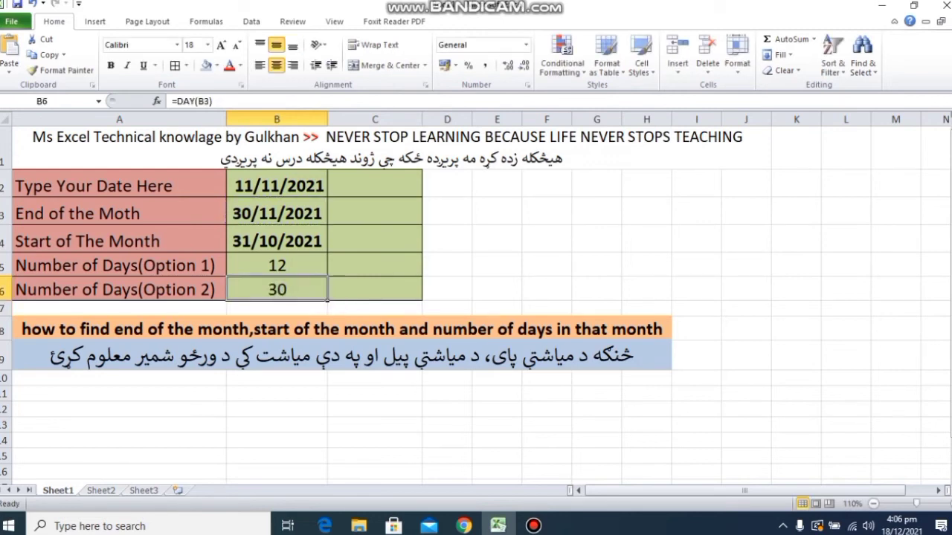
# Show the weekday of the typed date in cell C2 with the formula =TEXT(B2,"DDD").
pyautogui.click(269, 266)
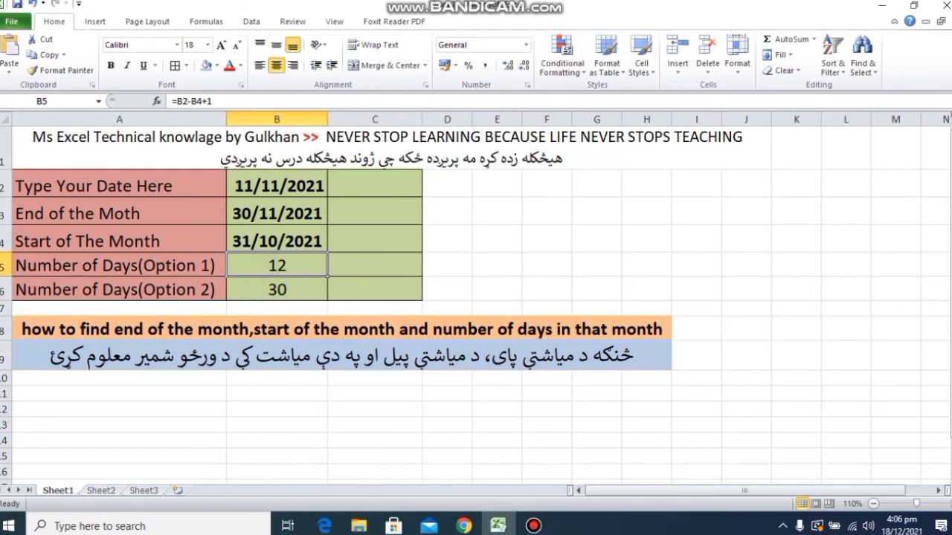
pyautogui.click(353, 187)
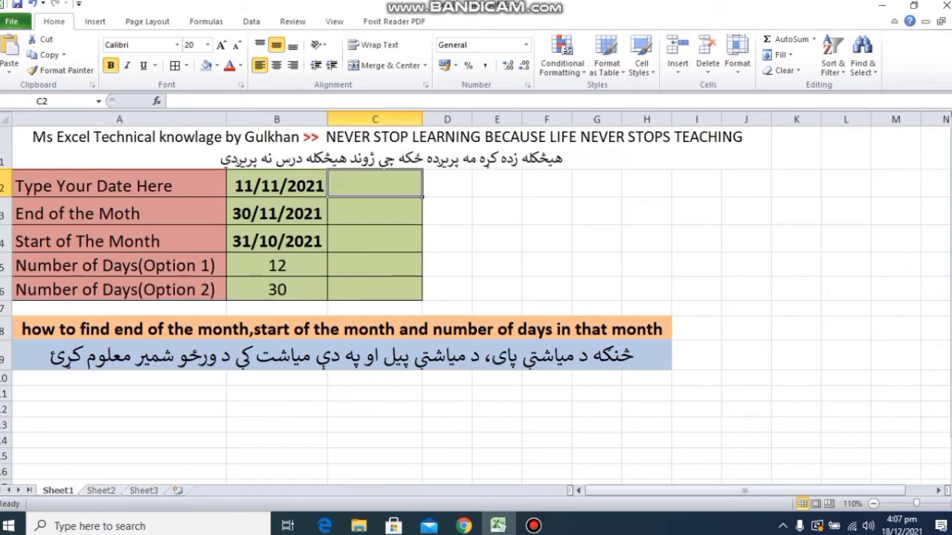
pyautogui.write('=')
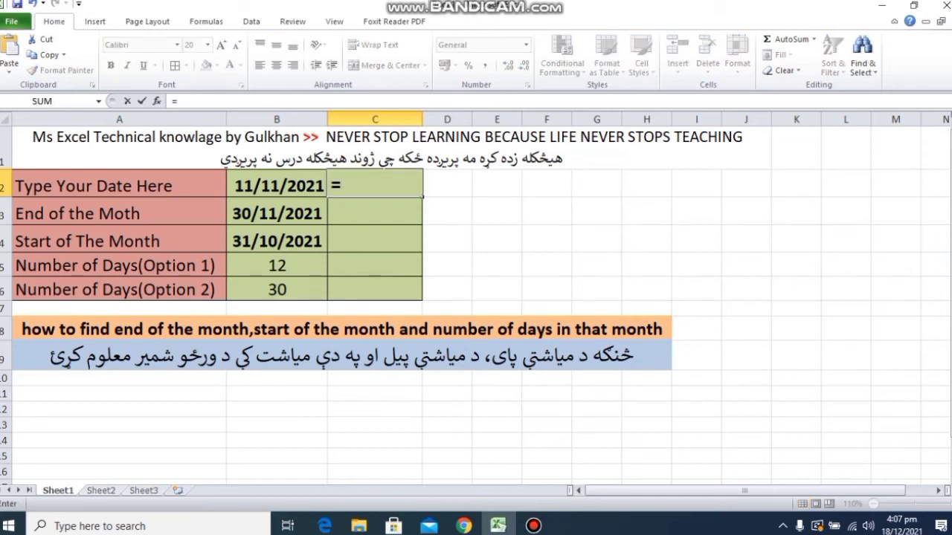
pyautogui.write('TEXT(')
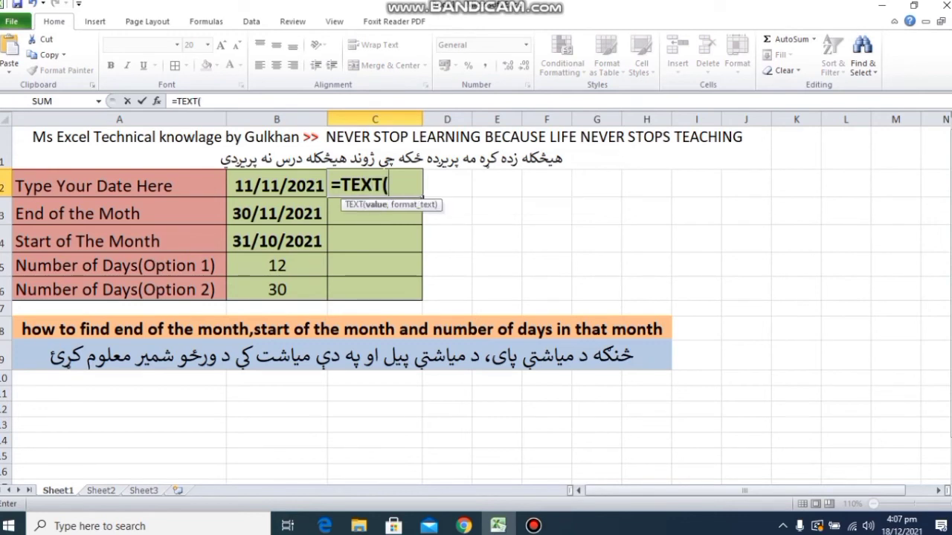
pyautogui.click(244, 186)
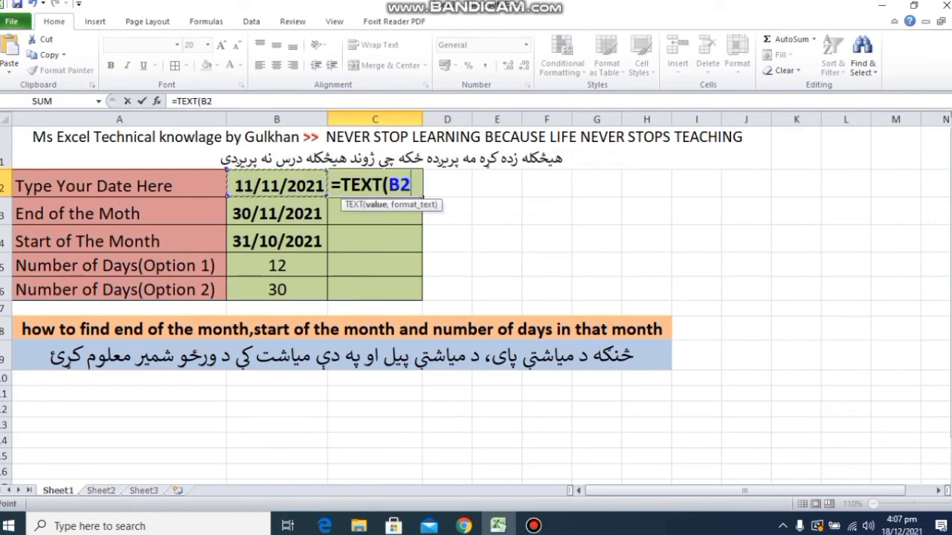
pyautogui.write(',')
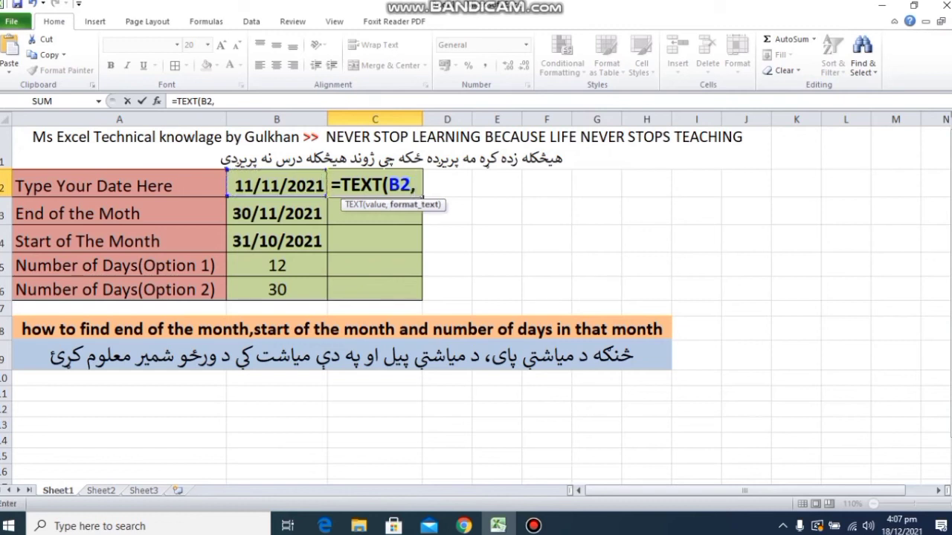
pyautogui.write('"')
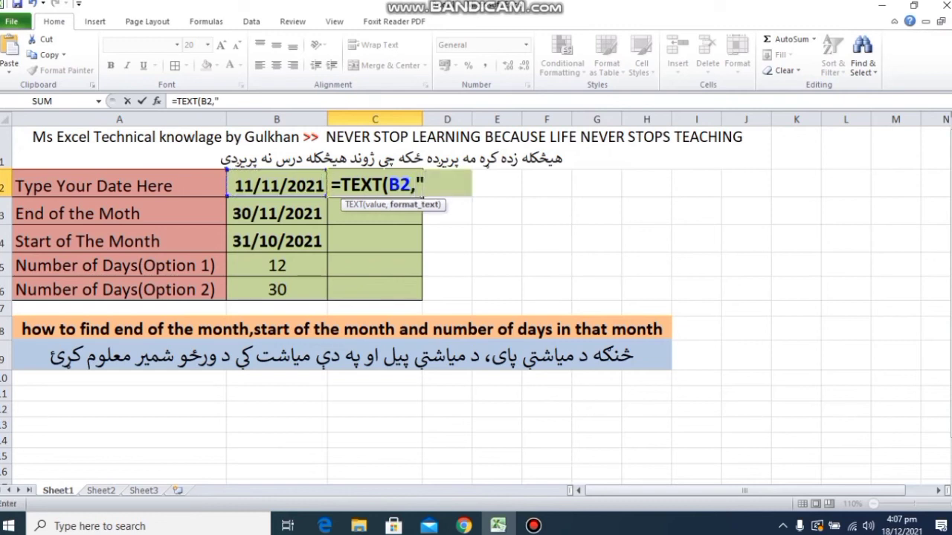
pyautogui.write('DDD')
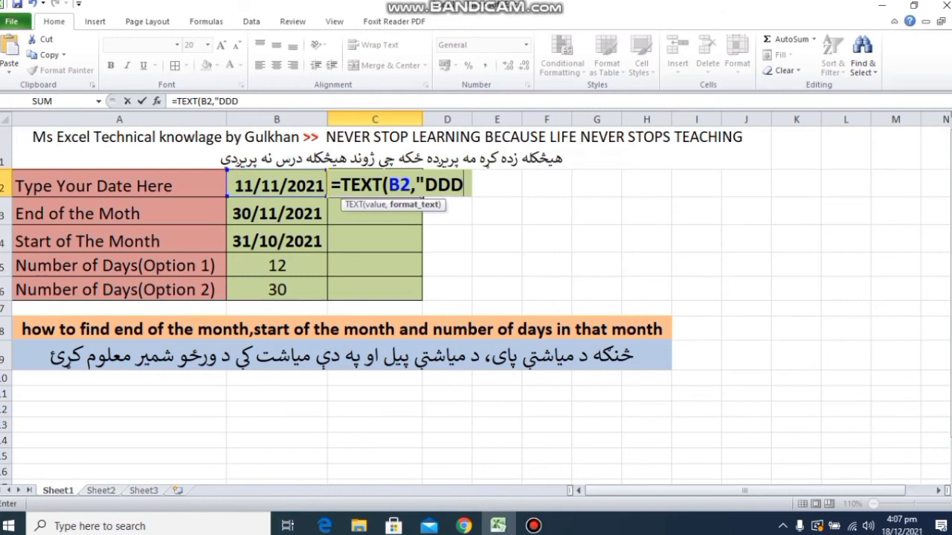
pyautogui.write('"')
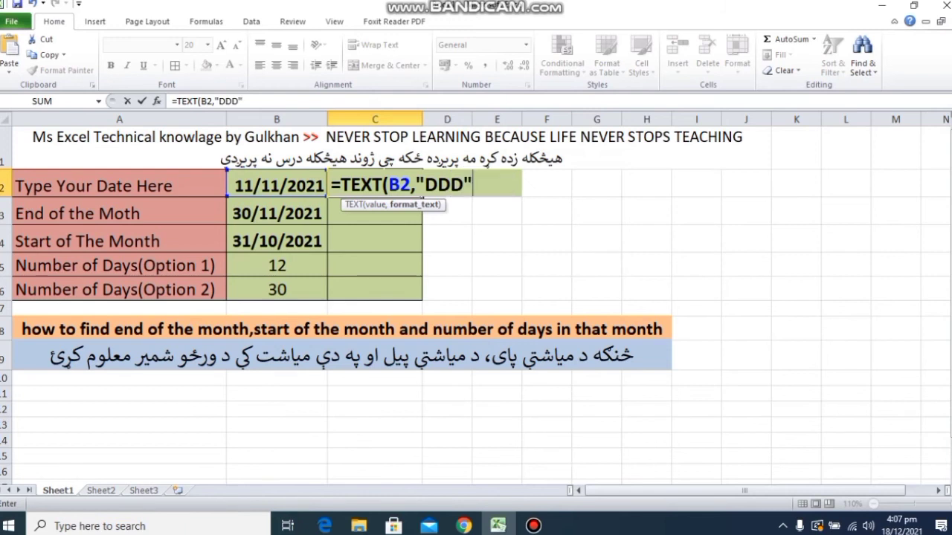
pyautogui.write(')')
pyautogui.press('Return')
# Fill the weekday formula from C2 down to C4 for the month-end and month-start dates.
pyautogui.click(276, 185)
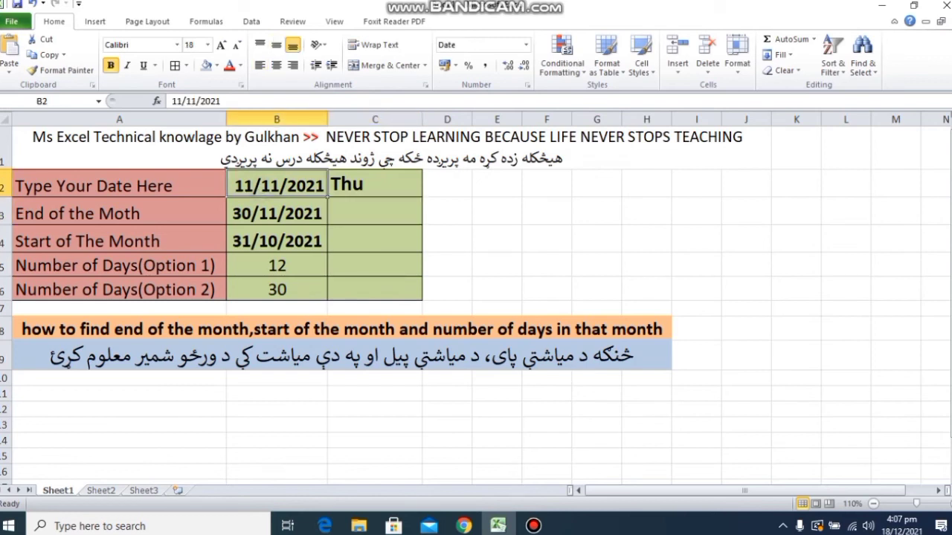
pyautogui.click(374, 184)
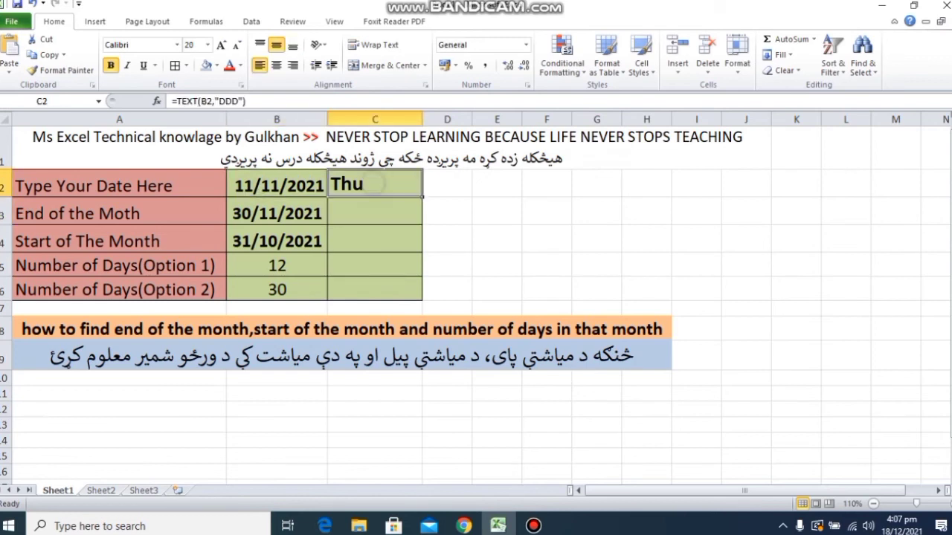
pyautogui.moveTo(421, 196); pyautogui.dragTo(421, 249)
# Change the day of the typed date in B2 so it reads 10/11/2021.
pyautogui.click(251, 187)
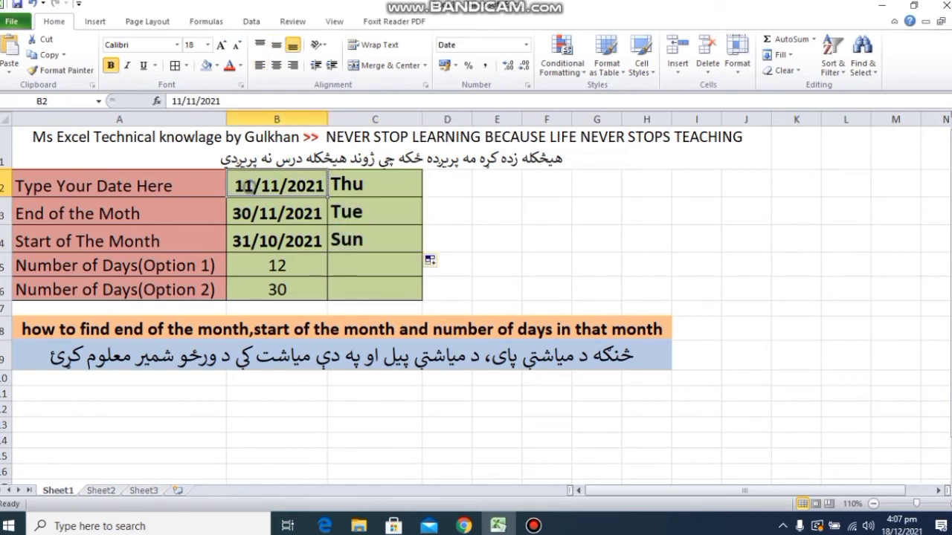
pyautogui.doubleClick(251, 183)
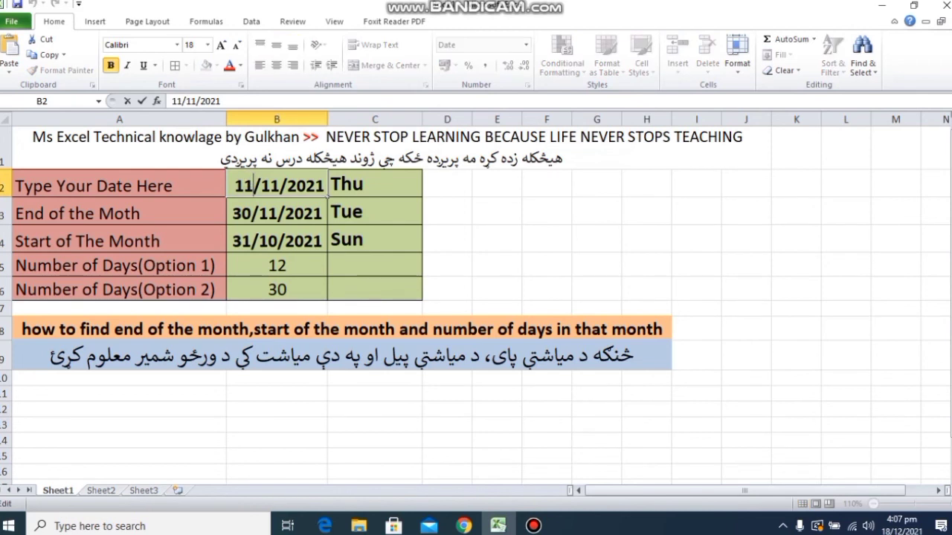
pyautogui.press('BackSpace')
pyautogui.write('0')
pyautogui.hotkey('ctrl', 'Return')
pyautogui.press('Return')
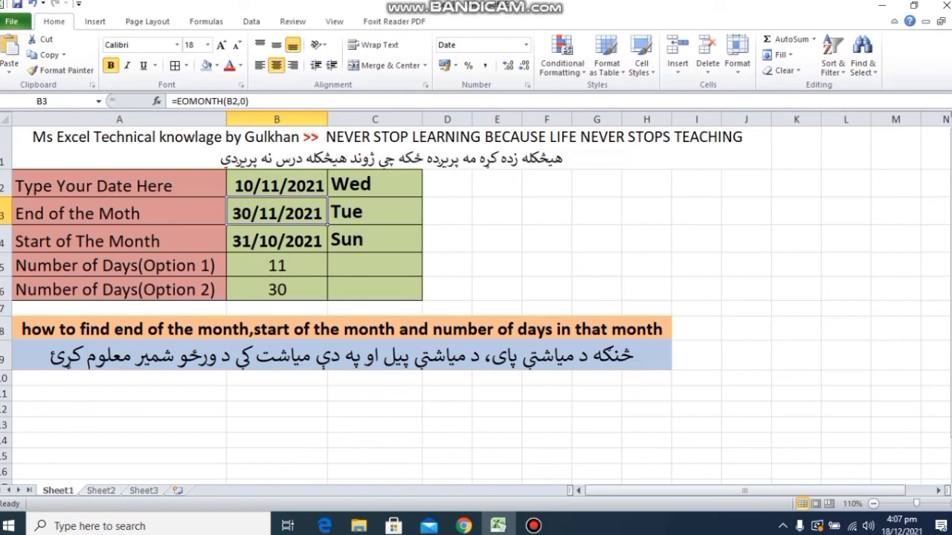
# Change the month of the typed date in B2 to 09 so it reads 10/09/2021.
pyautogui.doubleClick(279, 185)
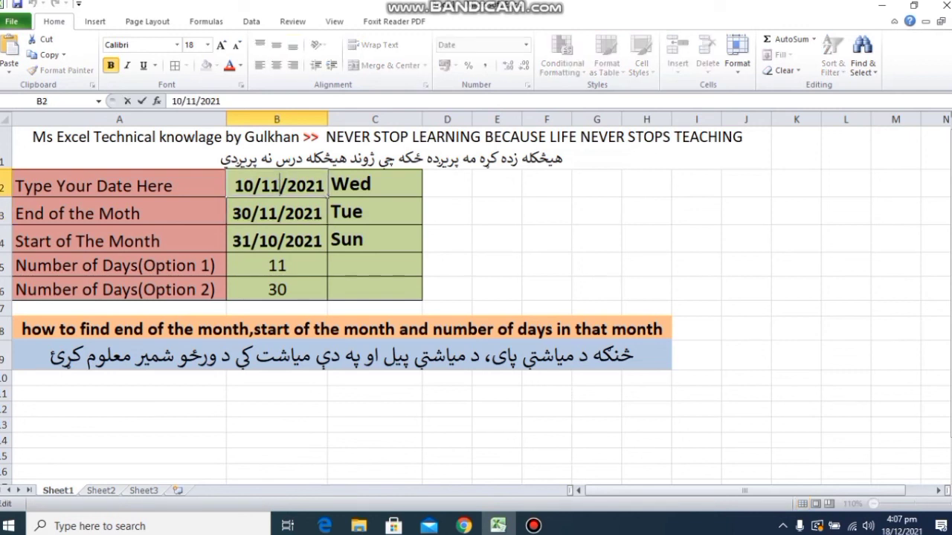
pyautogui.press('BackSpace')
pyautogui.press('BackSpace')
pyautogui.write('0')
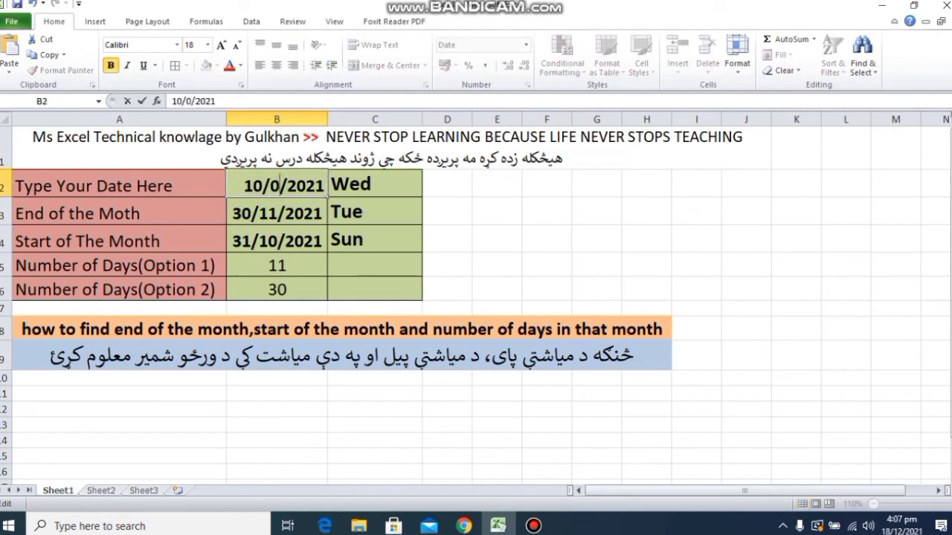
pyautogui.write('9')
pyautogui.press('Return')
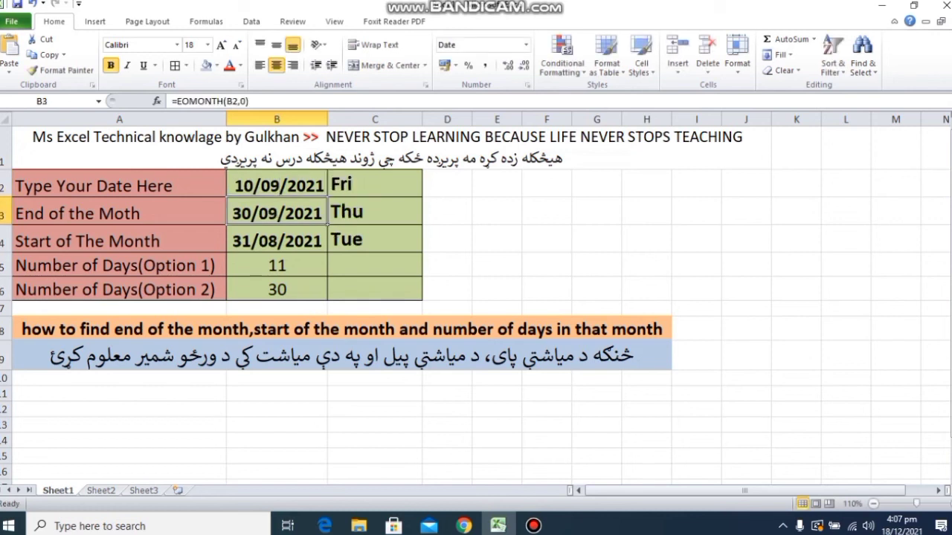
pyautogui.click(699, 237)
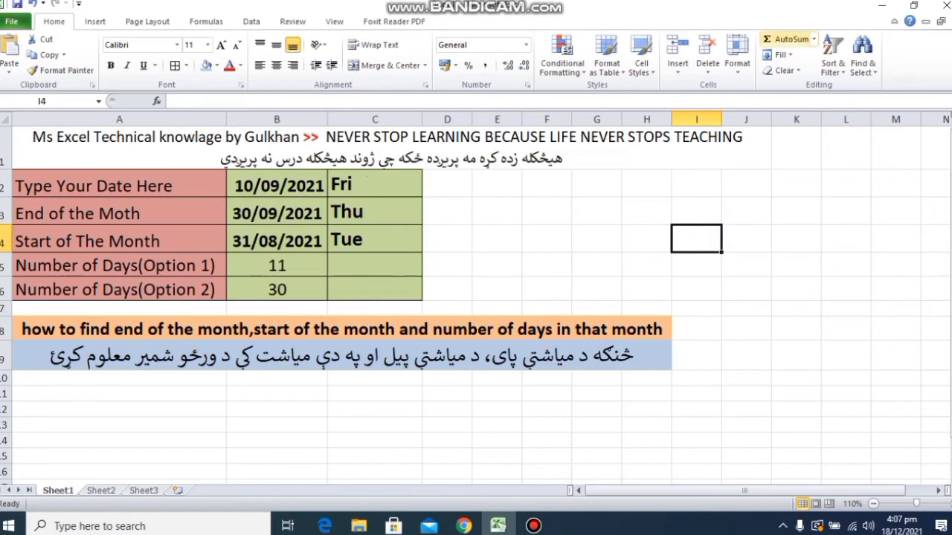